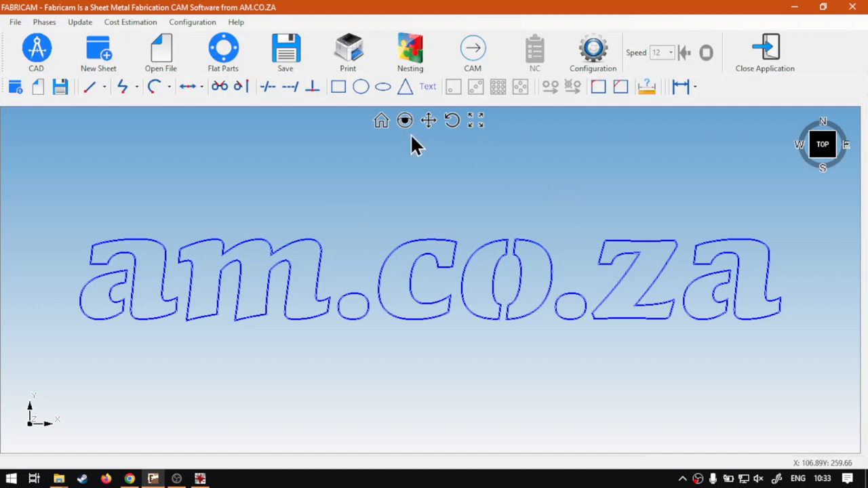
Zoom in on the letter o in the am.co.za outline and orbit it into a tilted 3D view
key(super+plus)
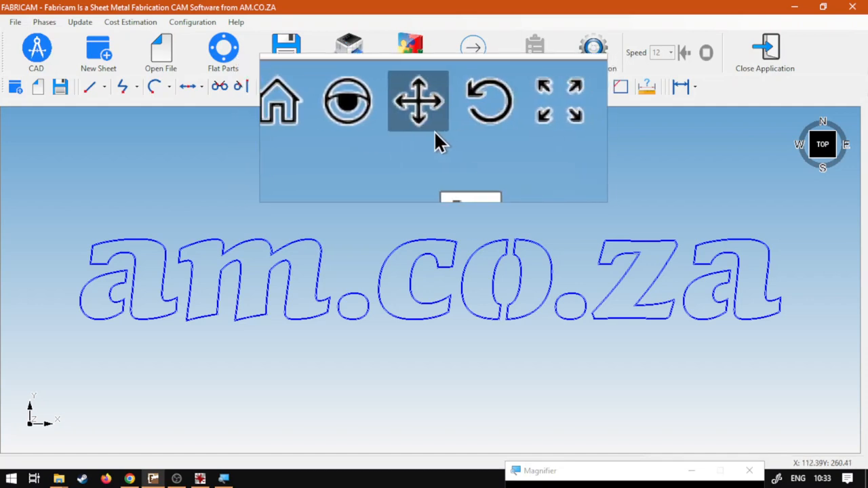
key(super+Escape)
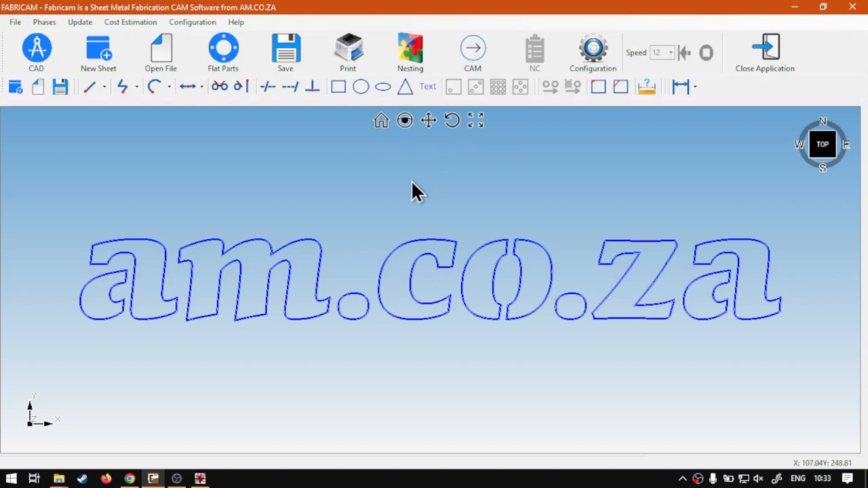
scroll(562, 279, up, 6)
scroll(491, 251, up, 3)
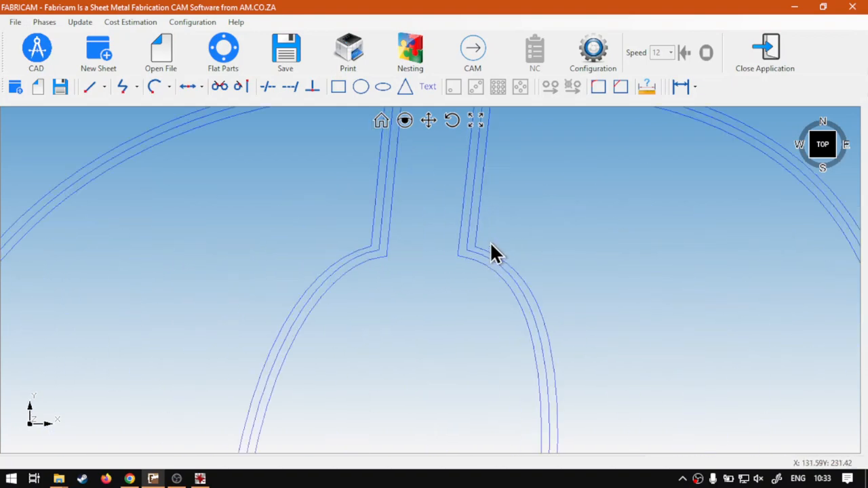
middle_drag(540, 248, 453, 293)
scroll(454, 293, down, 4)
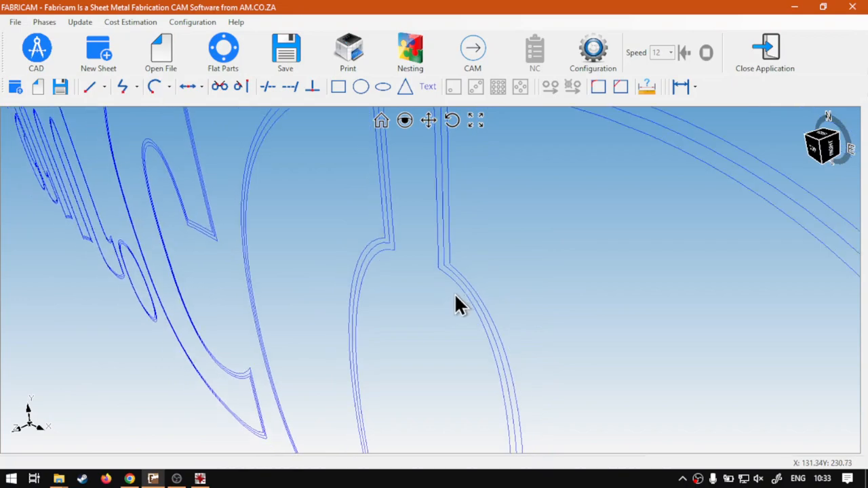
Pan the tilted am.co.za outline across the drawing area until it is out of view
shift+middle_drag(512, 271, 413, 256)
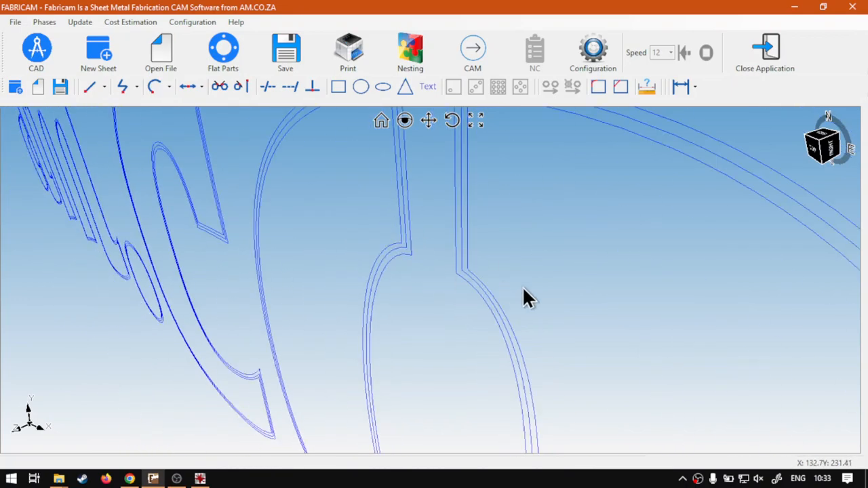
ctrl+middle_drag(552, 277, 434, 283)
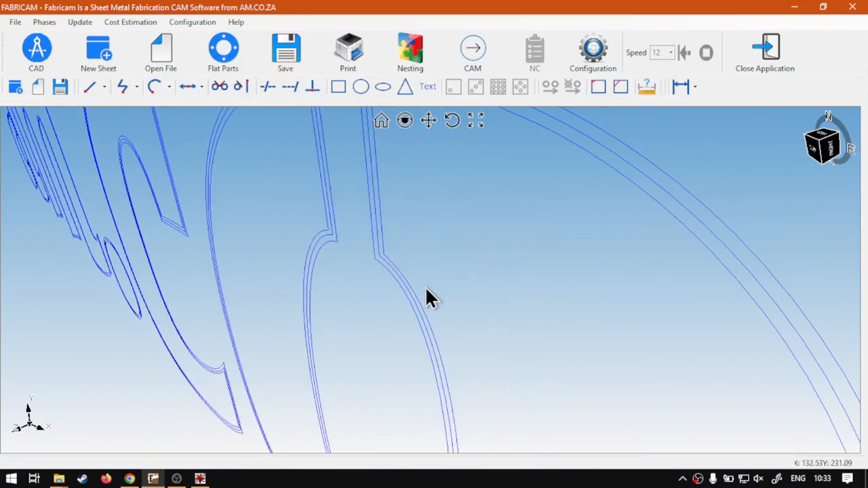
ctrl+middle_drag(413, 381, 634, 13)
ctrl+middle_drag(588, 359, 508, 6)
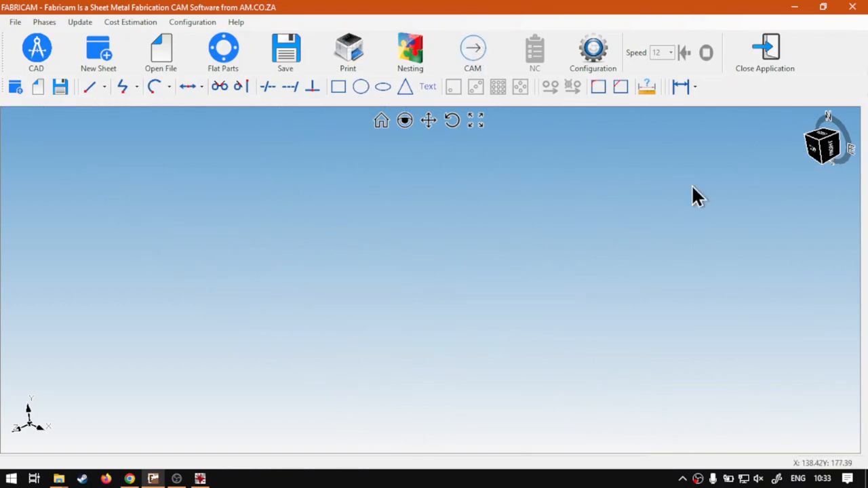
Reset the drawing to the home top view with the whole am.co.za outline in sight
key(super+plus)
click(380, 122)
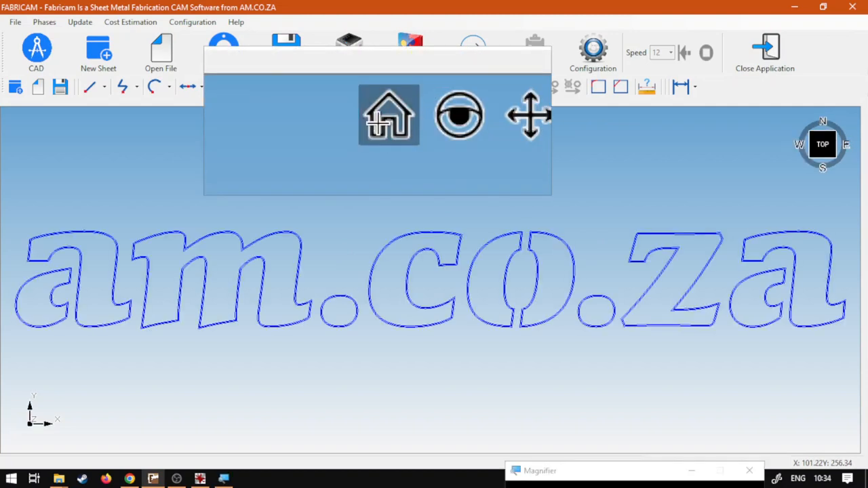
key(super+Escape)
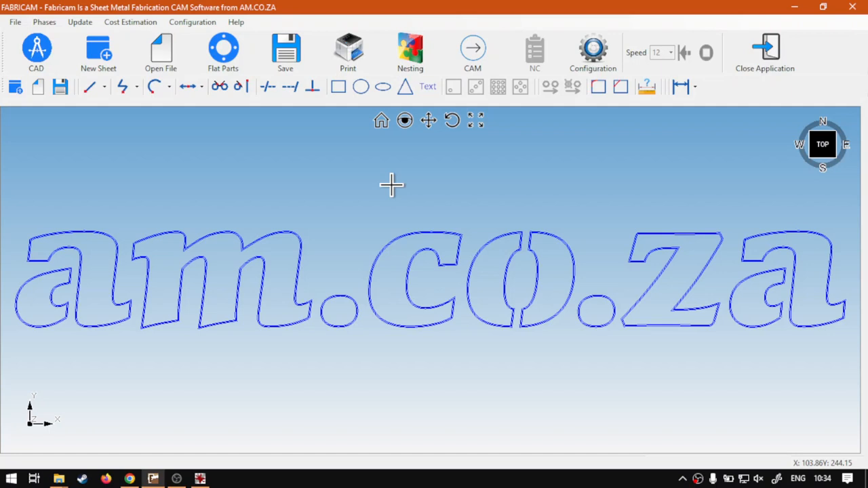
Inspect the outline around the letter c with the magnifying glass view tool
click(405, 122)
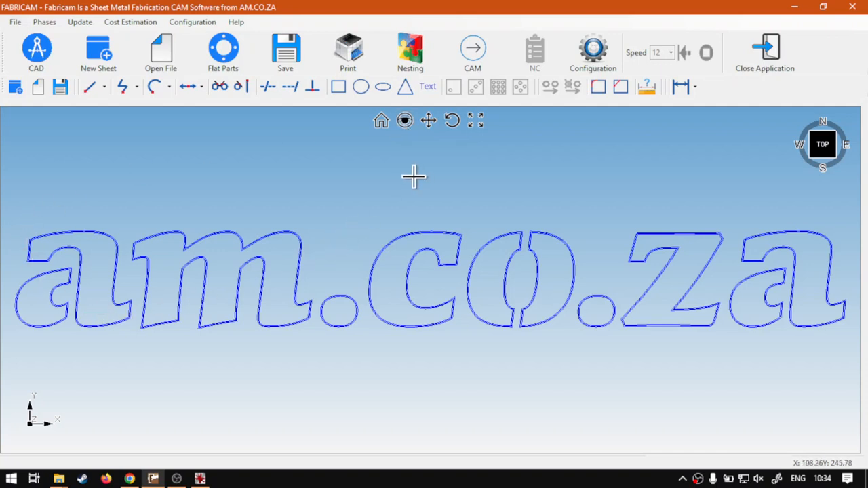
click(404, 123)
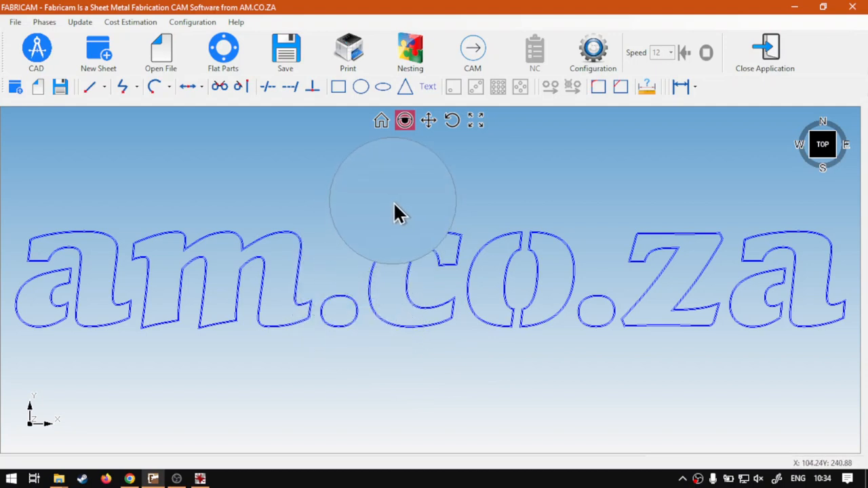
key(Escape)
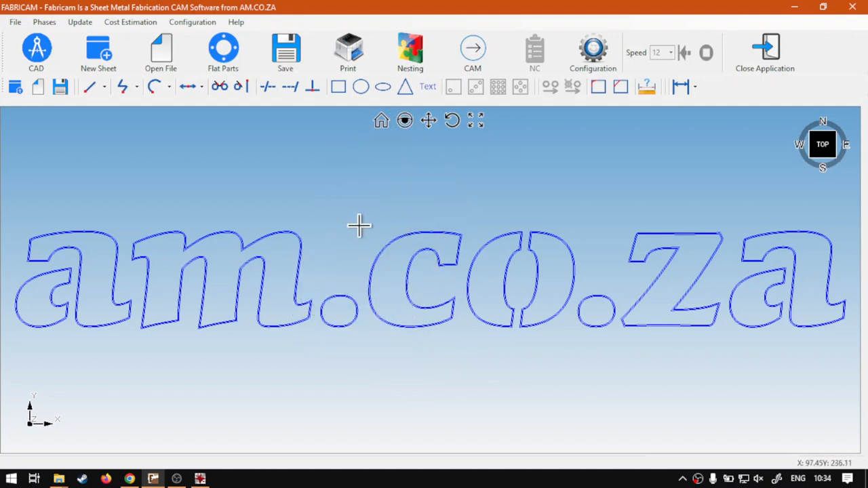
click(404, 120)
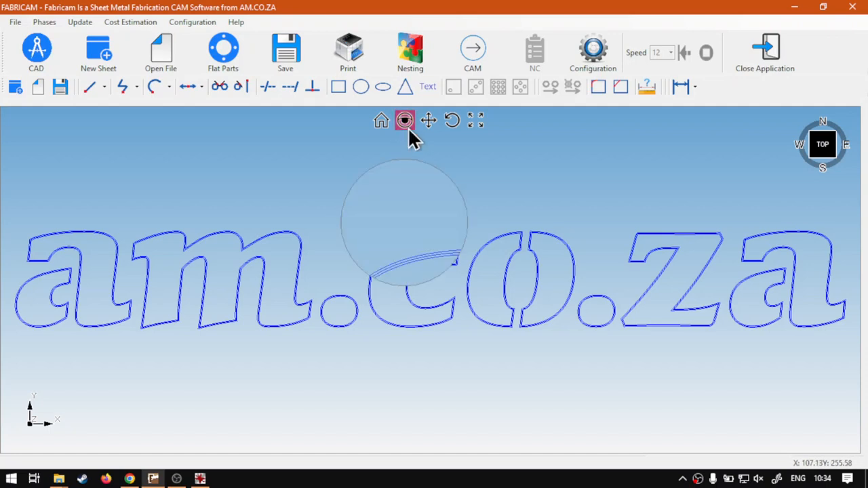
Pan the whole am.co.za outline back and forth with the Pan view tool
click(428, 120)
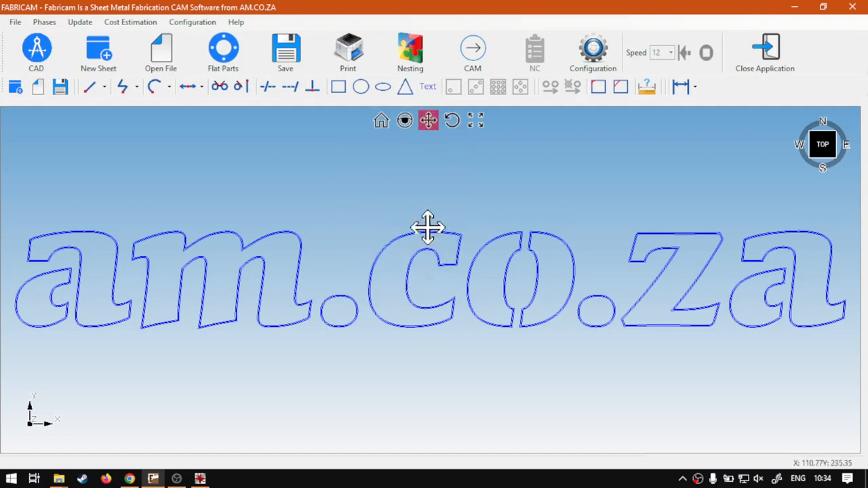
click(427, 120)
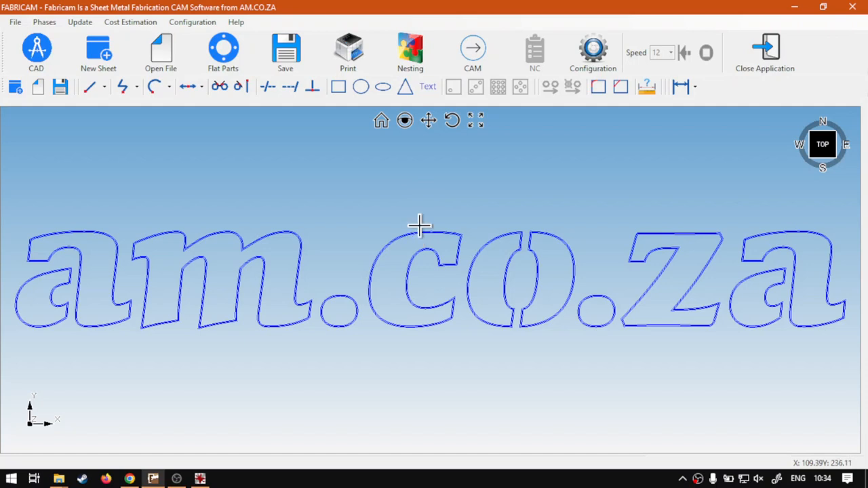
click(430, 121)
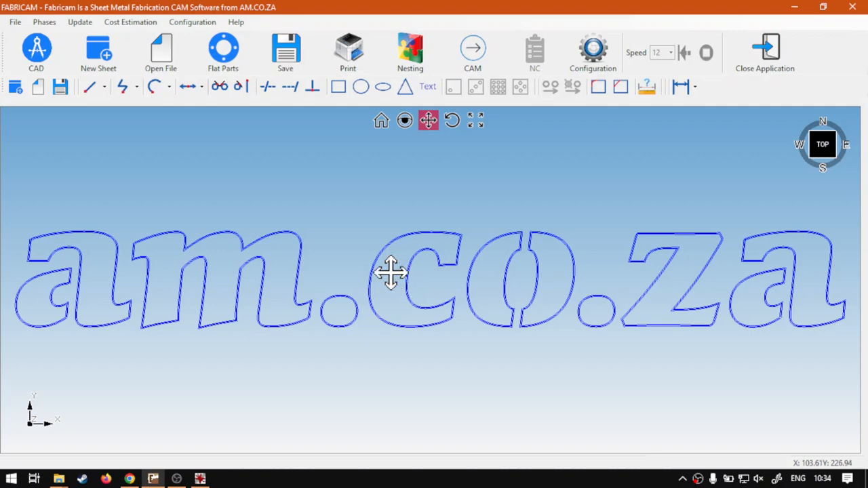
drag(297, 282, 417, 285)
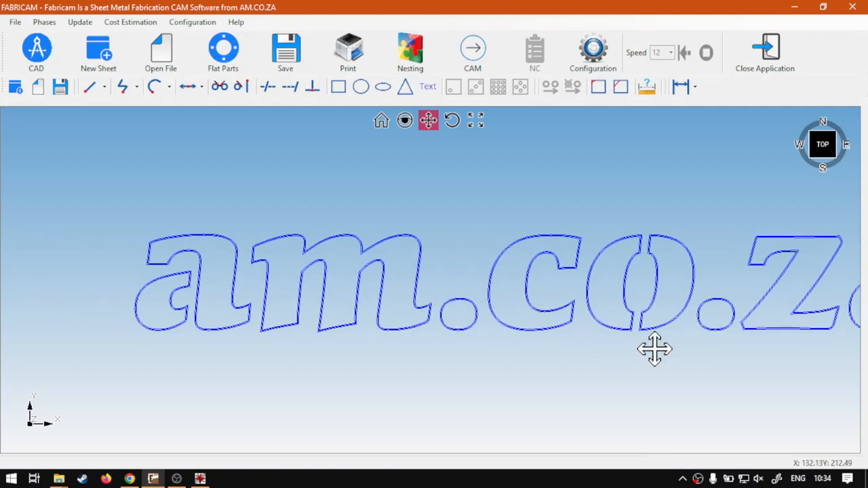
mouse_move(653, 348)
mouse_down()
mouse_move(457, 186)
mouse_move(368, 358)
mouse_move(604, 328)
mouse_move(323, 305)
mouse_move(316, 291)
mouse_up()
mouse_move(507, 228)
mouse_down()
mouse_move(456, 252)
mouse_move(360, 240)
mouse_up()
drag(235, 241, 747, 252)
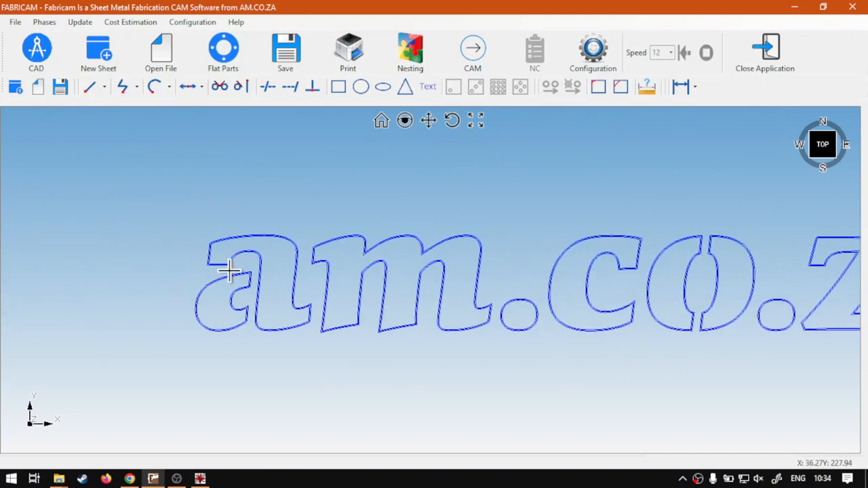
Pan around a close-up of the letters a and m, and restore the home view
scroll(229, 271, up, 5)
click(430, 126)
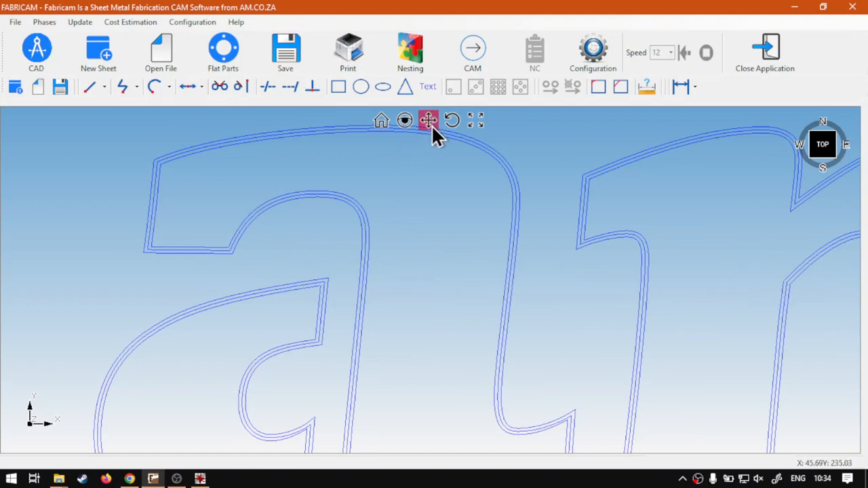
mouse_move(602, 233)
mouse_down()
mouse_move(298, 229)
mouse_move(246, 209)
mouse_up()
drag(591, 299, 579, 190)
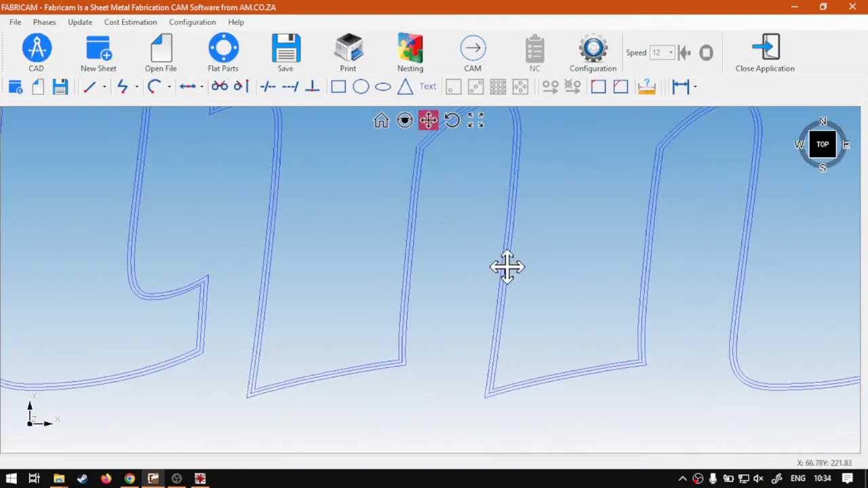
drag(363, 341, 434, 333)
drag(548, 227, 455, 296)
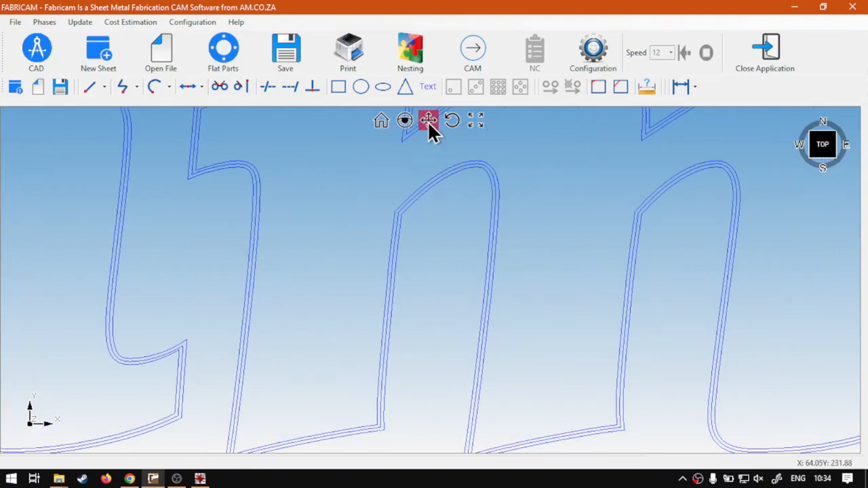
click(381, 120)
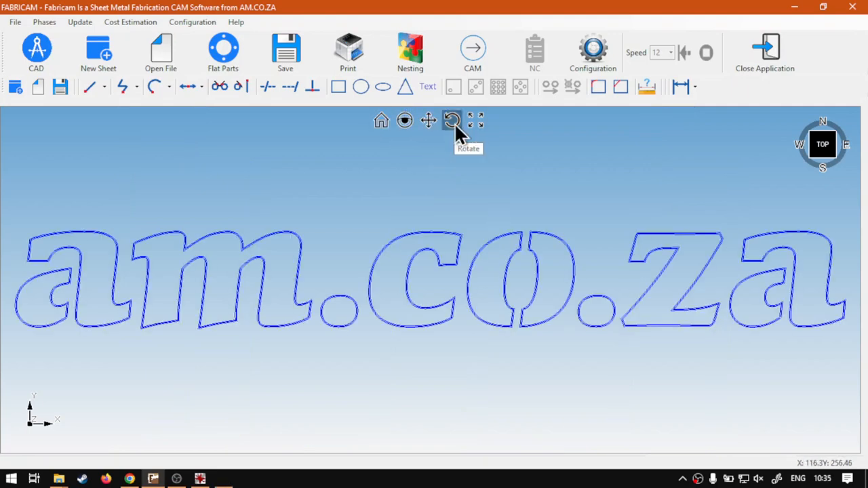
Try out the Rotate view tool on the am.co.za outline, switching it on and off
key(super+plus)
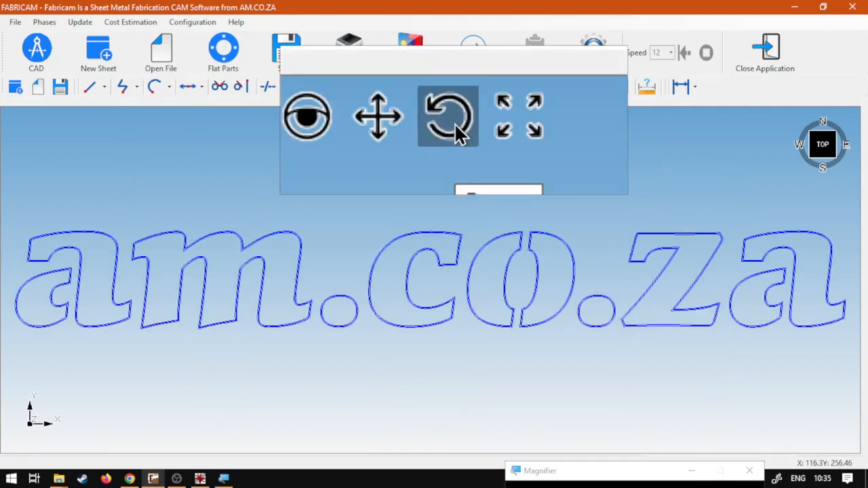
key(super+Escape)
click(453, 121)
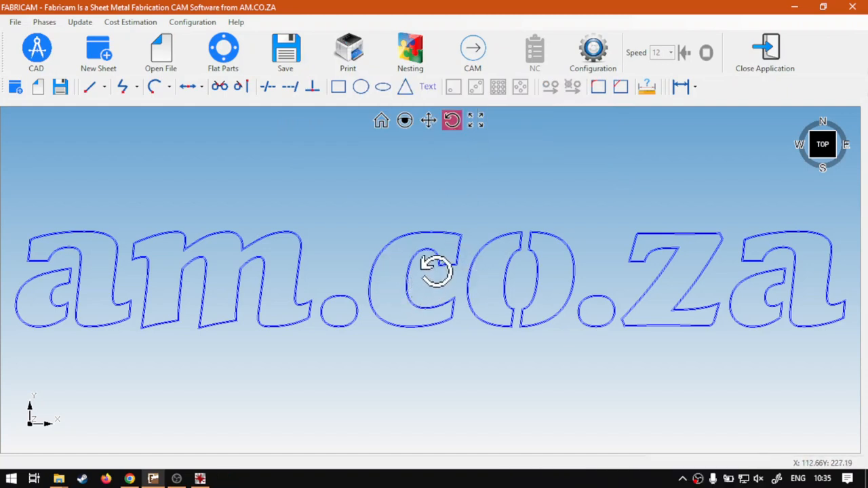
key(Escape)
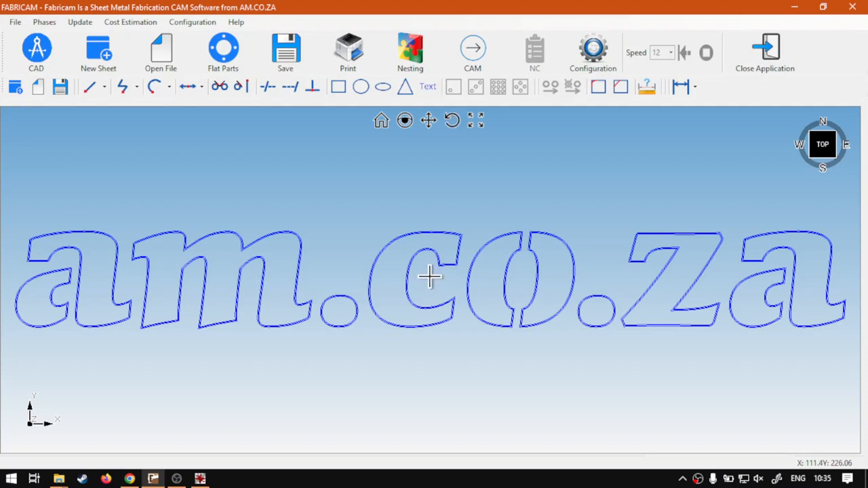
drag(430, 277, 424, 328)
click(453, 121)
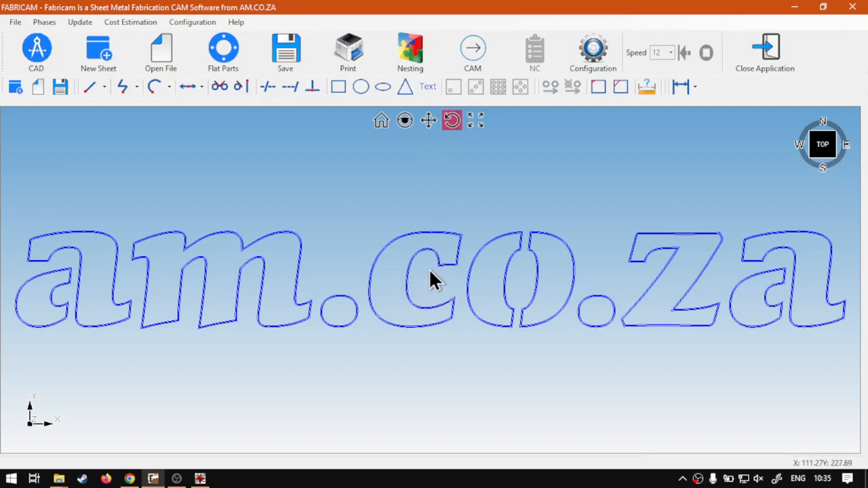
key(Escape)
click(452, 120)
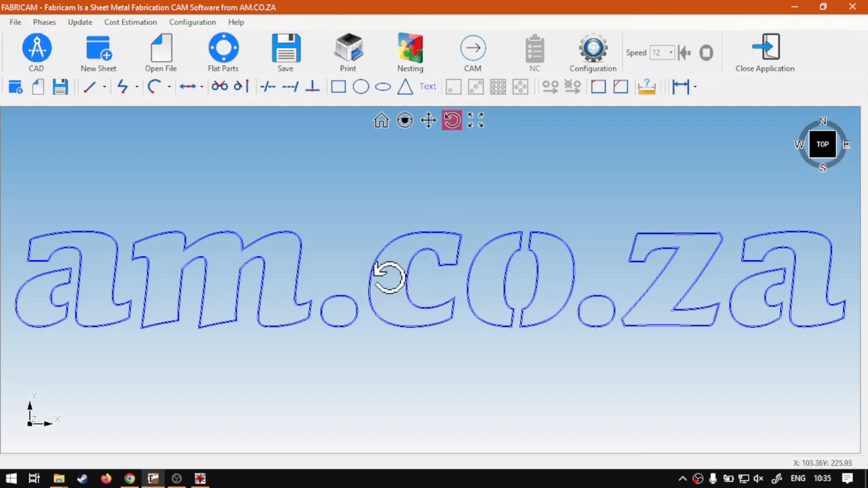
key(Escape)
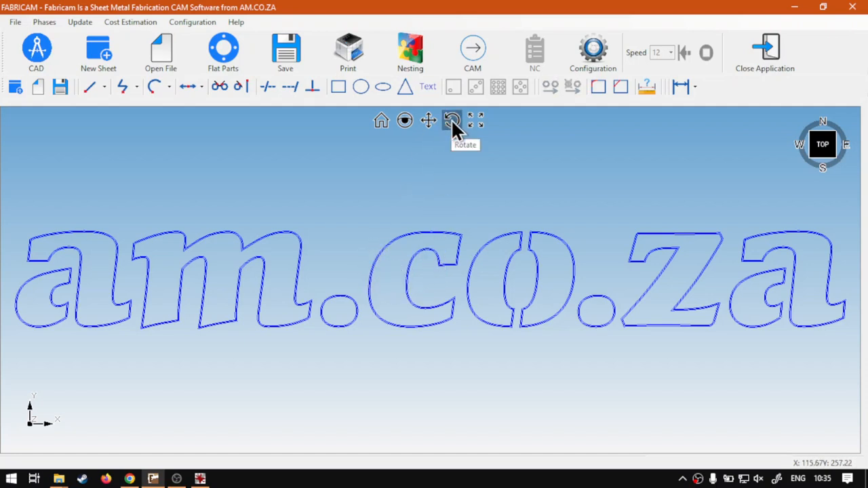
click(452, 120)
key(Escape)
Tilt the am.co.za outline slightly with nothing selected and restore the home top view
click(795, 234)
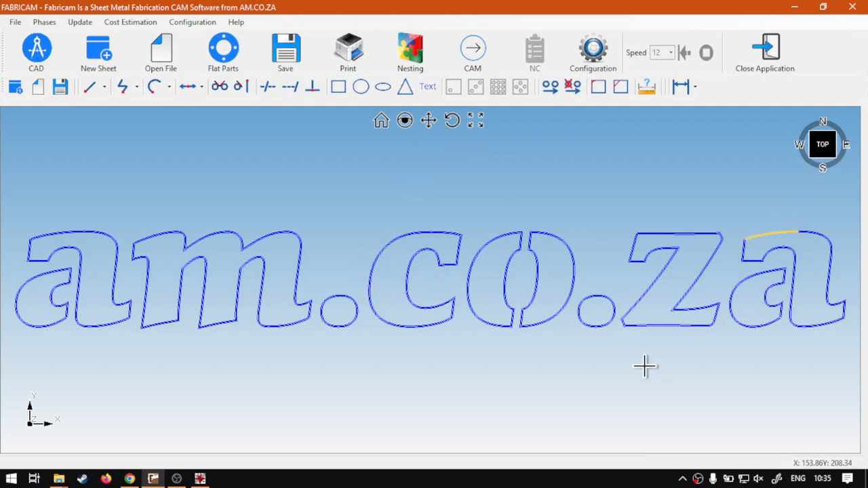
key(Escape)
middle_drag(418, 281, 406, 203)
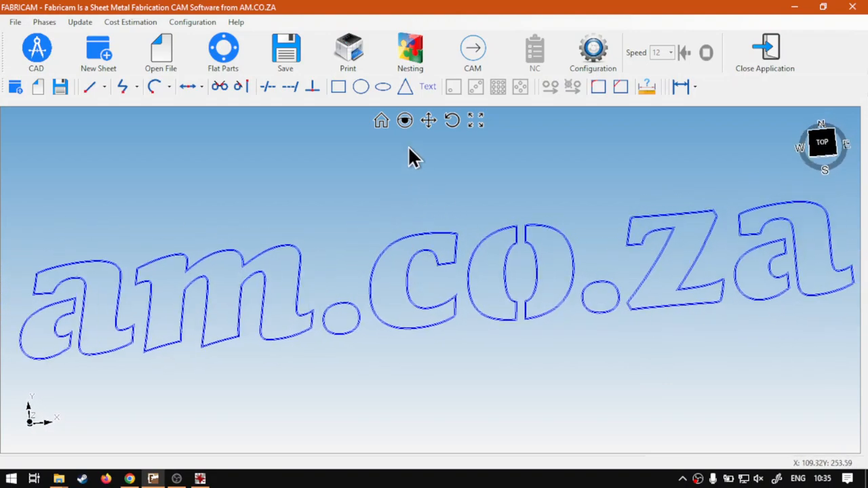
click(381, 118)
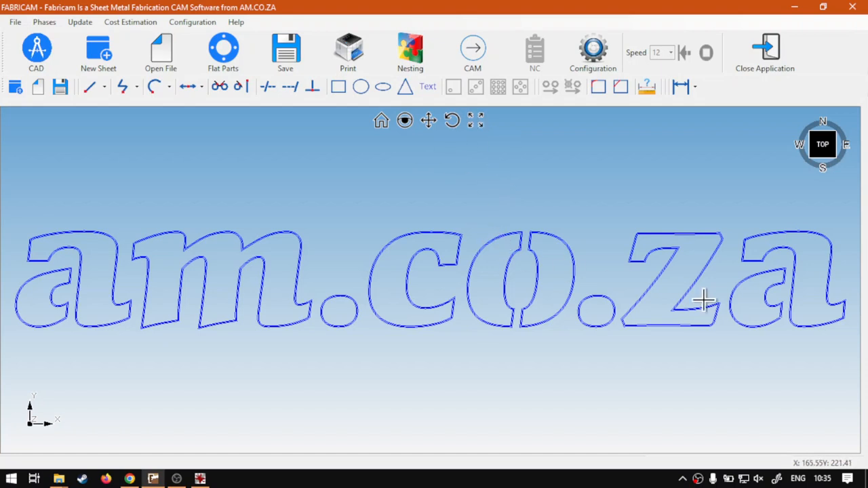
Orbit the am.co.za outline into a low-angle perspective with the letter m in the foreground
middle_drag(631, 287, 572, 254)
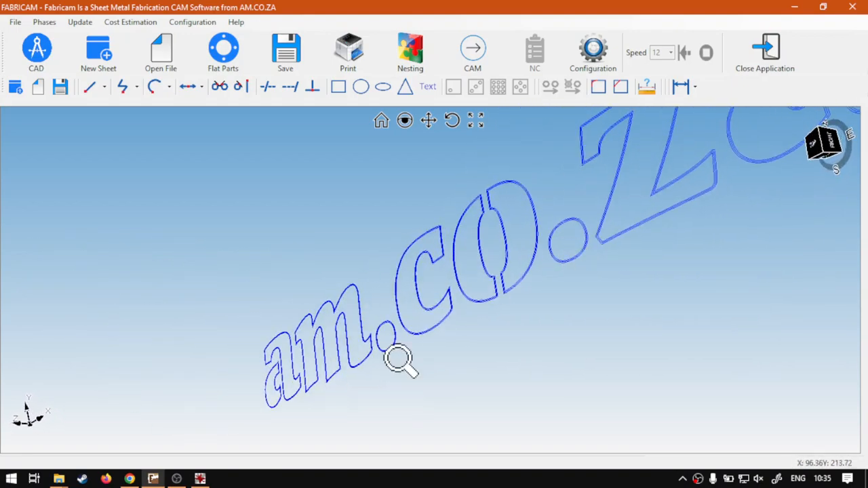
scroll(398, 359, down, 3)
middle_drag(371, 390, 437, 313)
middle_drag(305, 396, 329, 359)
scroll(333, 379, up, 5)
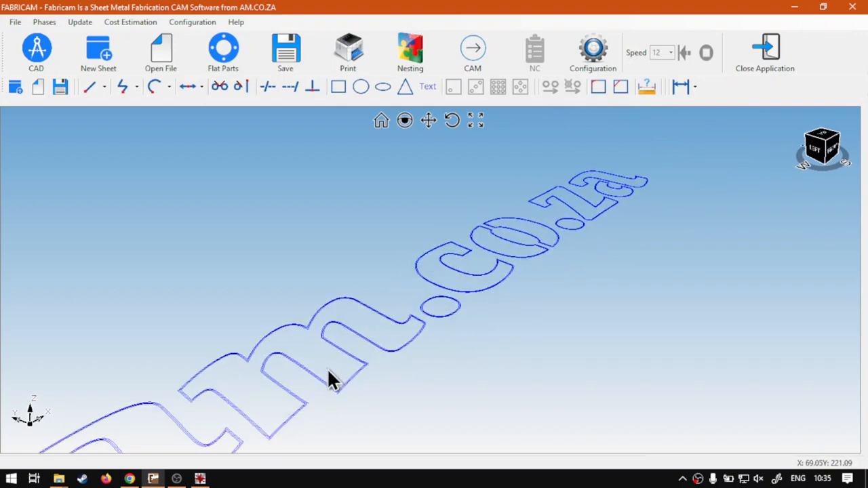
Fit the tilted am.co.za outline to the drawing area, orbit it once more and restore the home top view
click(475, 120)
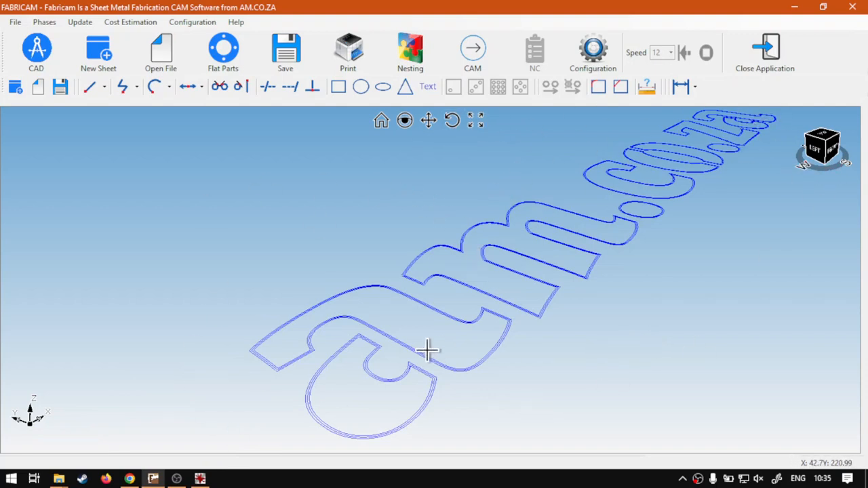
scroll(431, 349, up, 2)
click(475, 121)
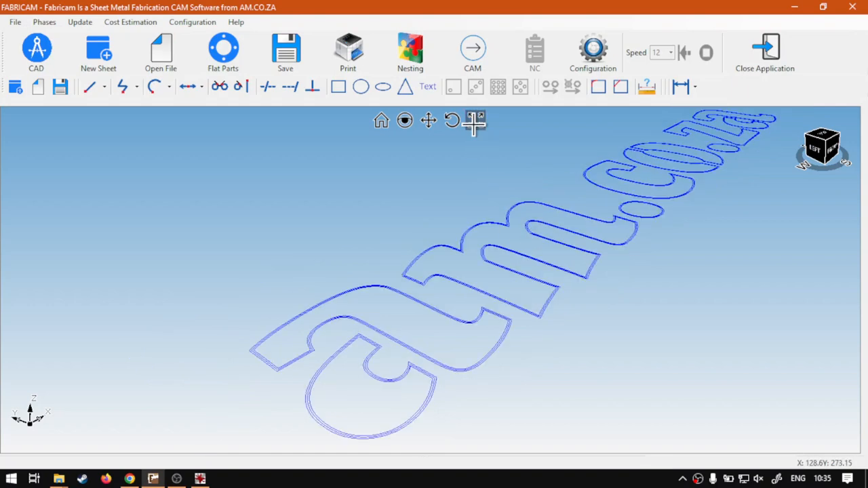
scroll(532, 270, down, 2)
click(475, 120)
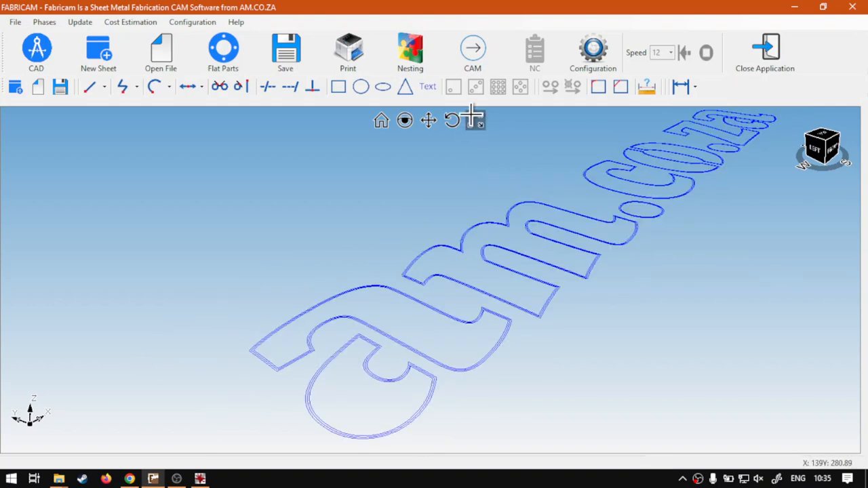
middle_drag(612, 240, 637, 353)
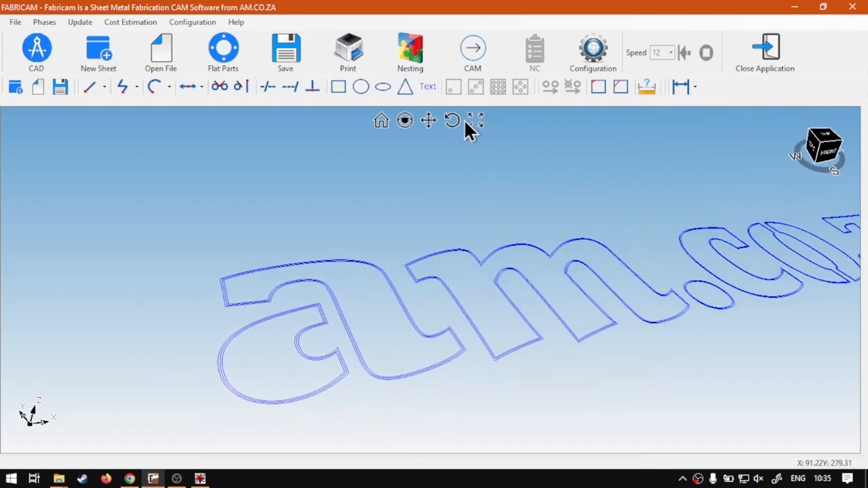
click(381, 121)
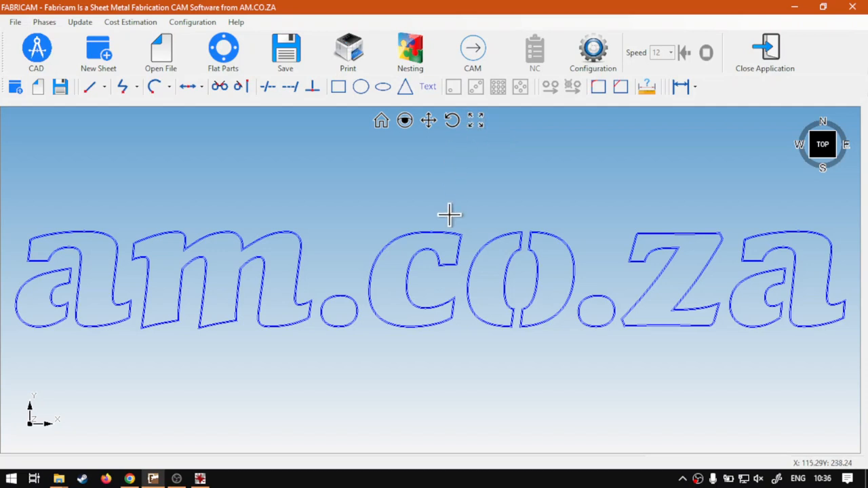
Switch to the Chrome window showing the softwaretraining.co.za home page
scroll(450, 216, down, 1)
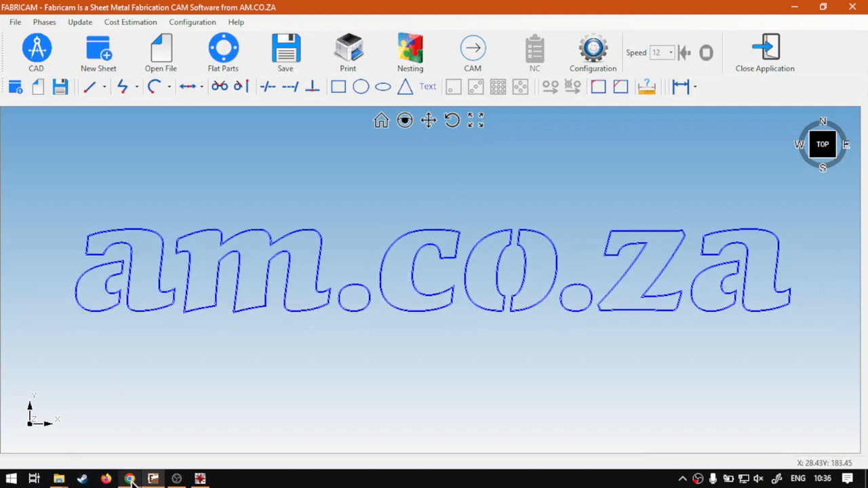
mouse_move(133, 480)
click(129, 427)
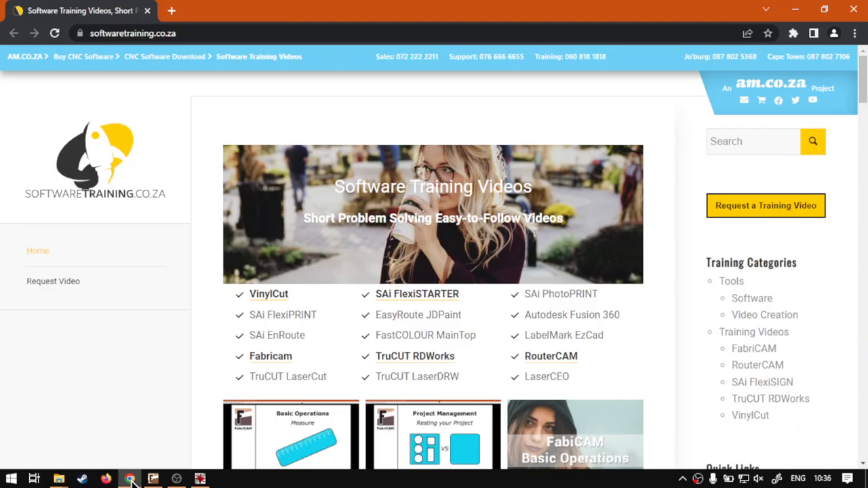